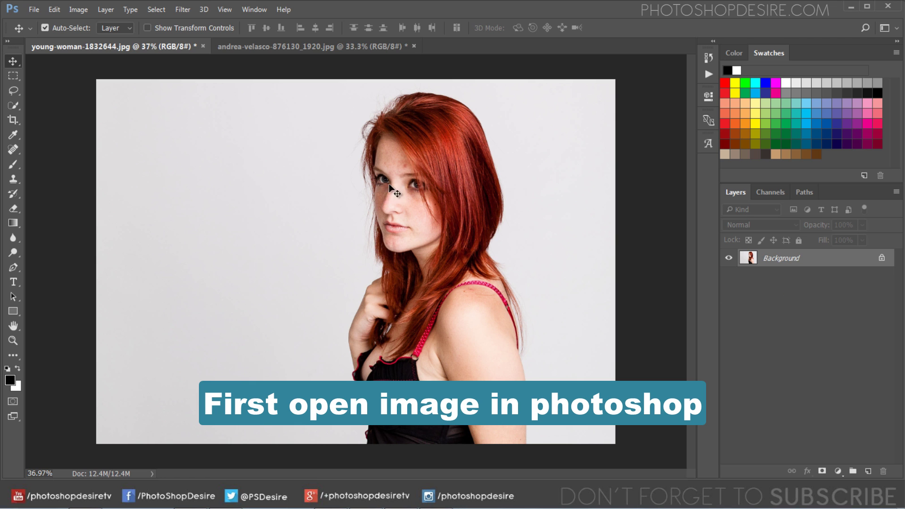
# Duplicate the Background layer, keeping the default name 'Background copy'
pyautogui.scroll(3, 398, 231)
pyautogui.scroll(2, 418, 195)
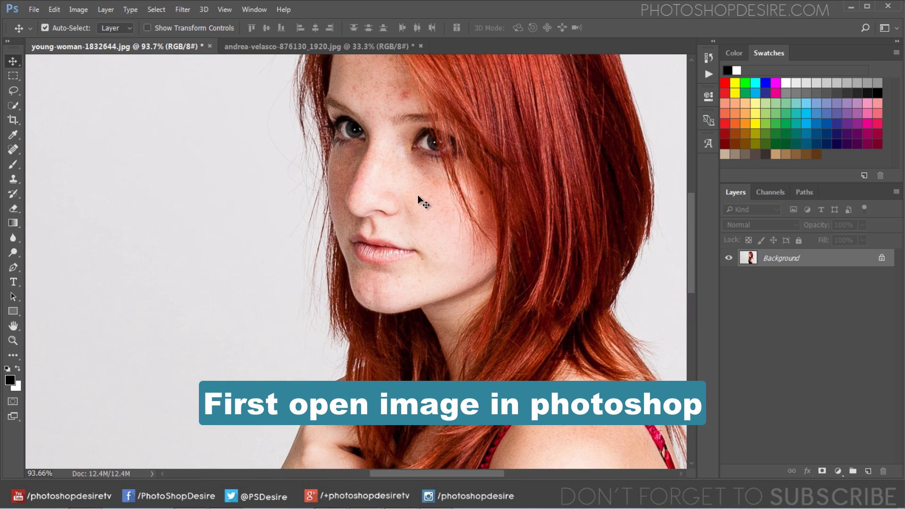
pyautogui.scroll(-2, 428, 283)
pyautogui.scroll(-1, 428, 282)
pyautogui.scroll(-1, 427, 288)
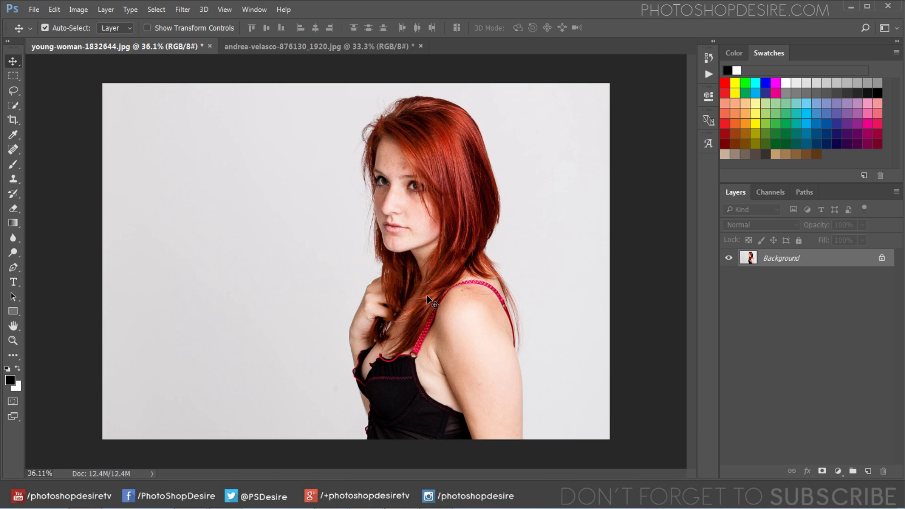
pyautogui.scroll(1, 425, 295)
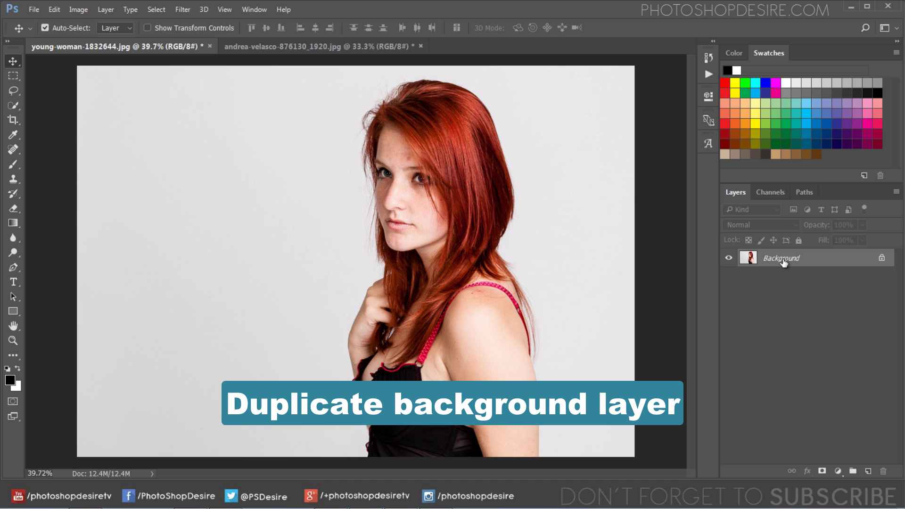
pyautogui.rightClick(783, 262)
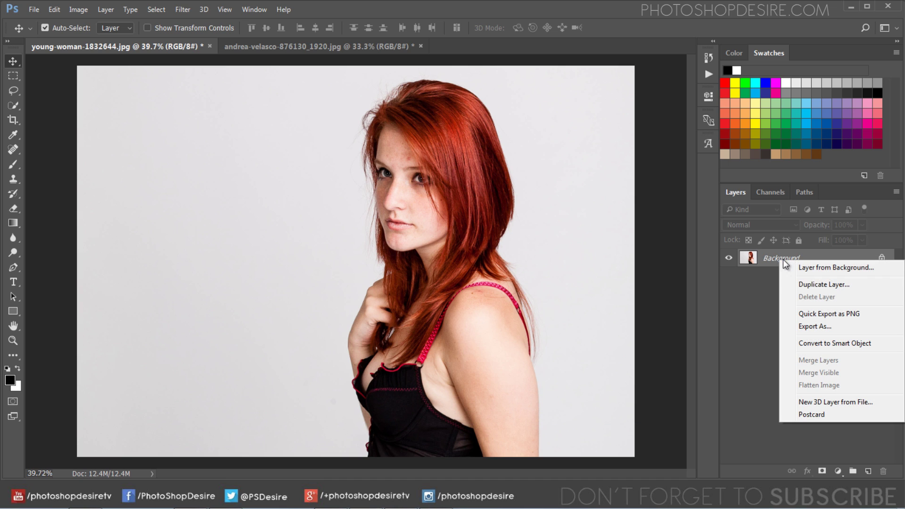
pyautogui.click(853, 285)
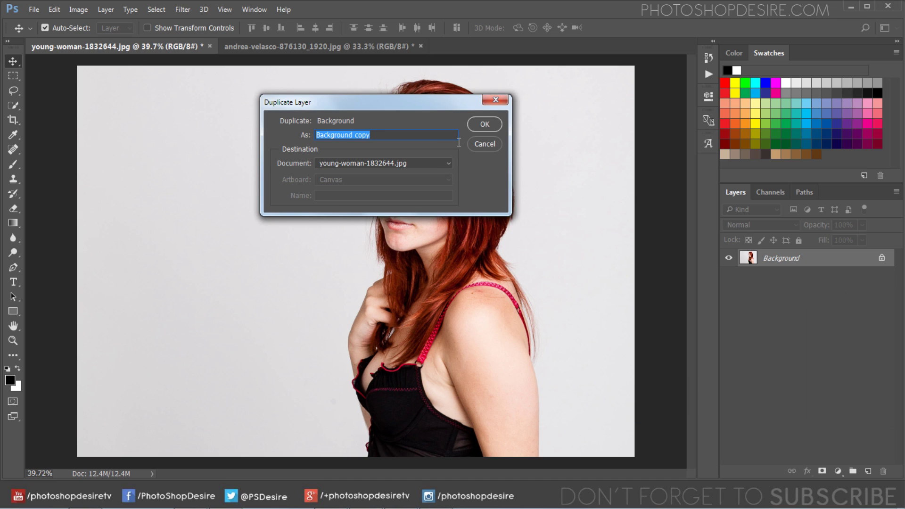
pyautogui.click(476, 126)
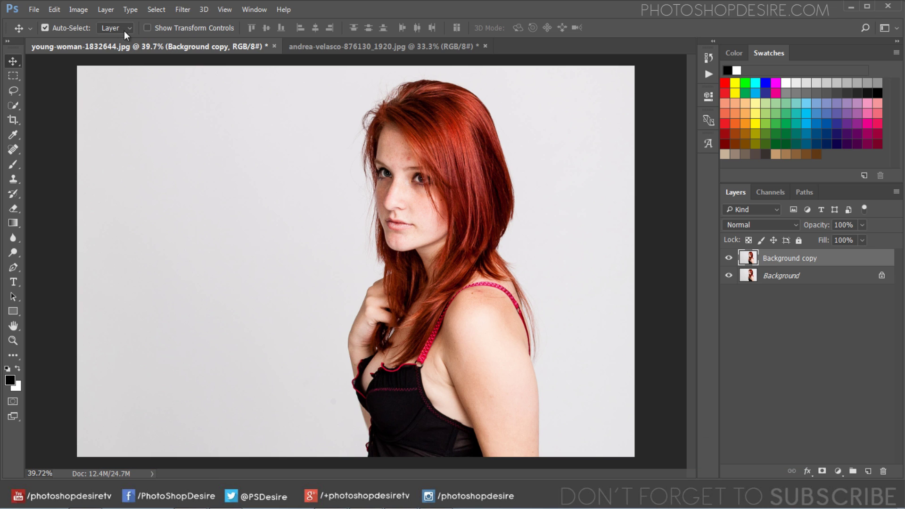
pyautogui.click(80, 14)
pyautogui.moveTo(95, 38)
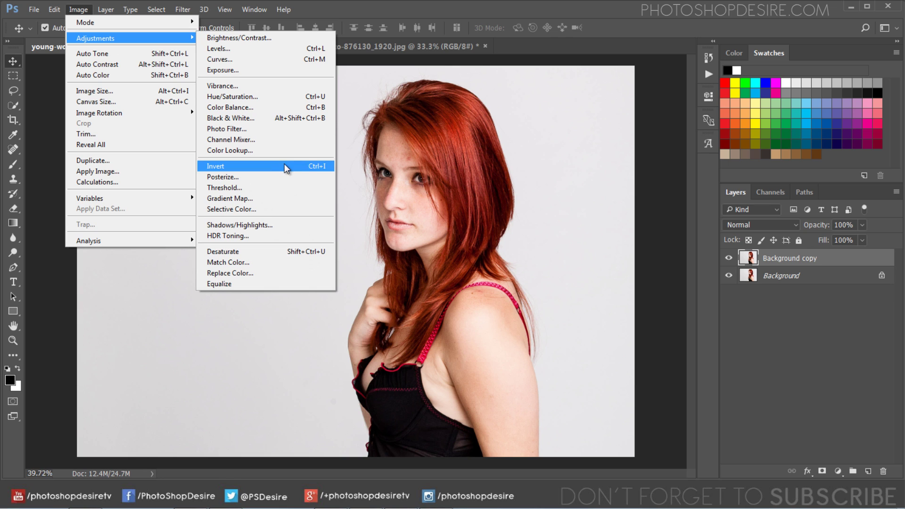
# Invert the Background copy layer's colours into a cyan-toned negative
pyautogui.click(286, 169)
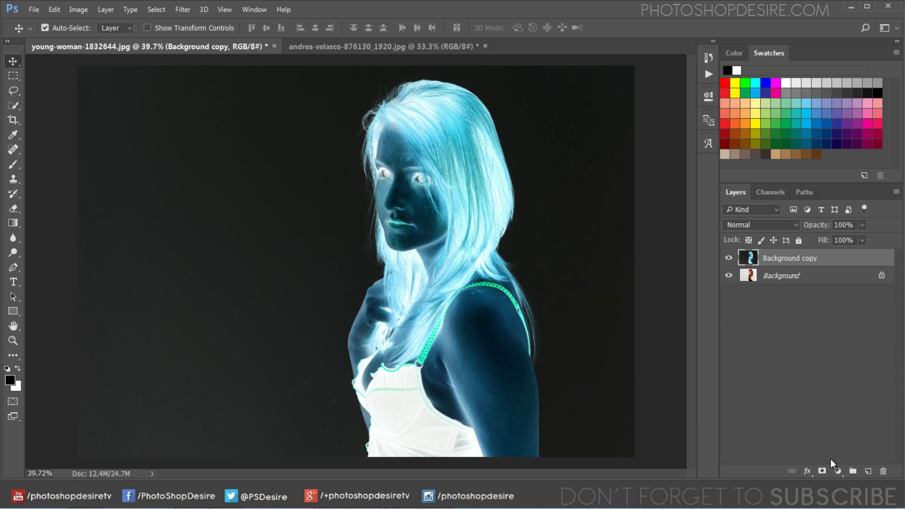
pyautogui.click(838, 471)
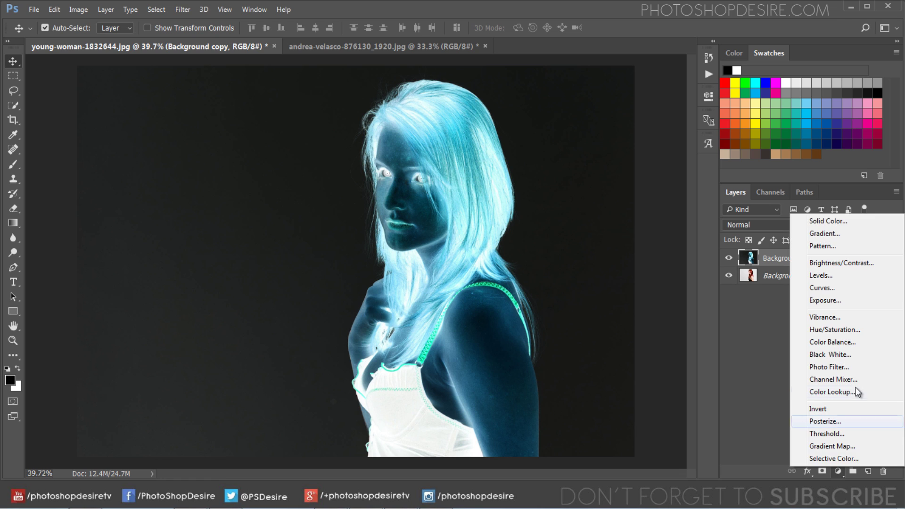
# Add a Black & White adjustment layer with the Blues slider set to 120
pyautogui.click(858, 355)
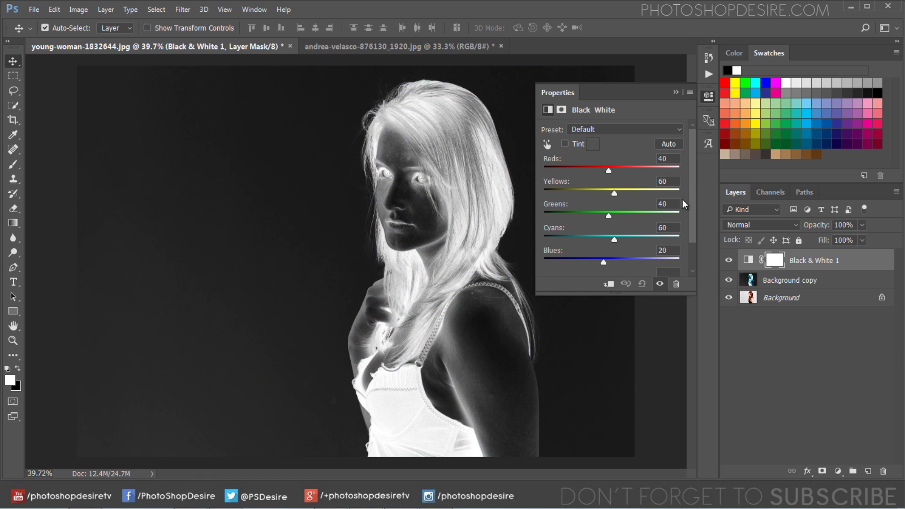
pyautogui.scroll(-3, 691, 180)
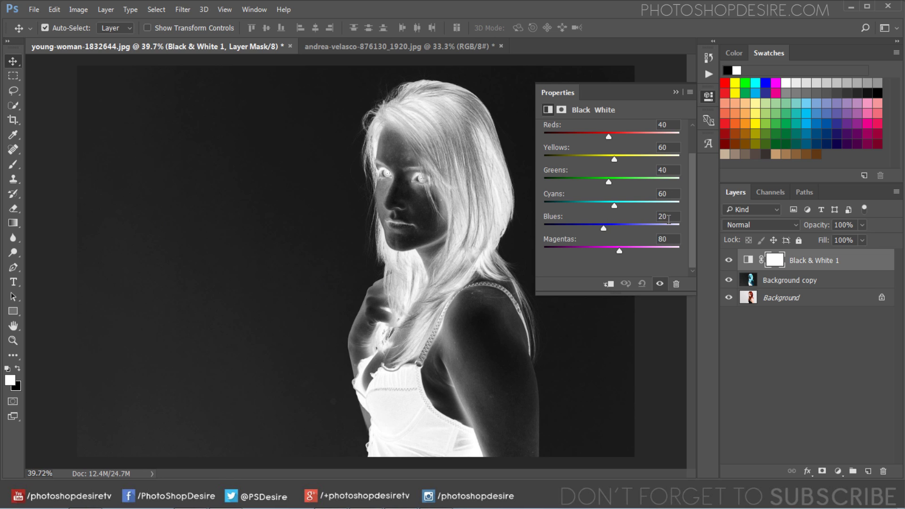
pyautogui.click(660, 217)
pyautogui.write('120')
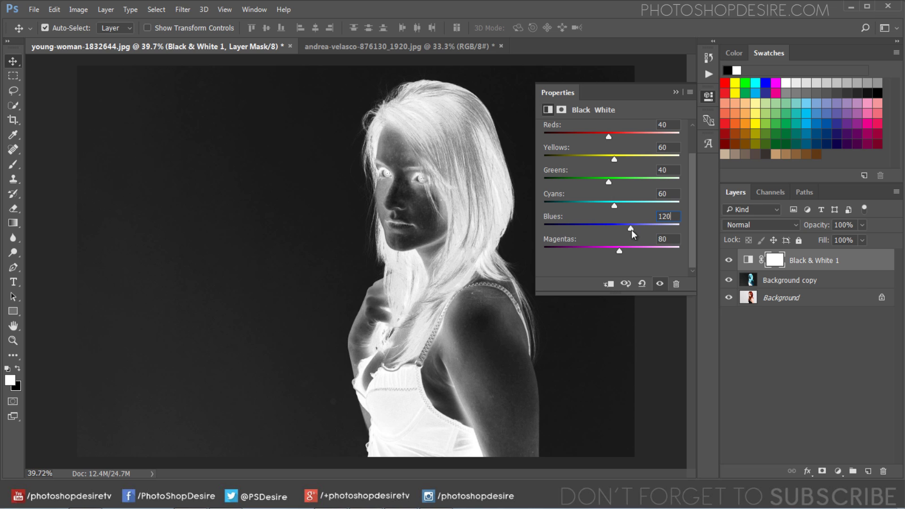
pyautogui.click(676, 92)
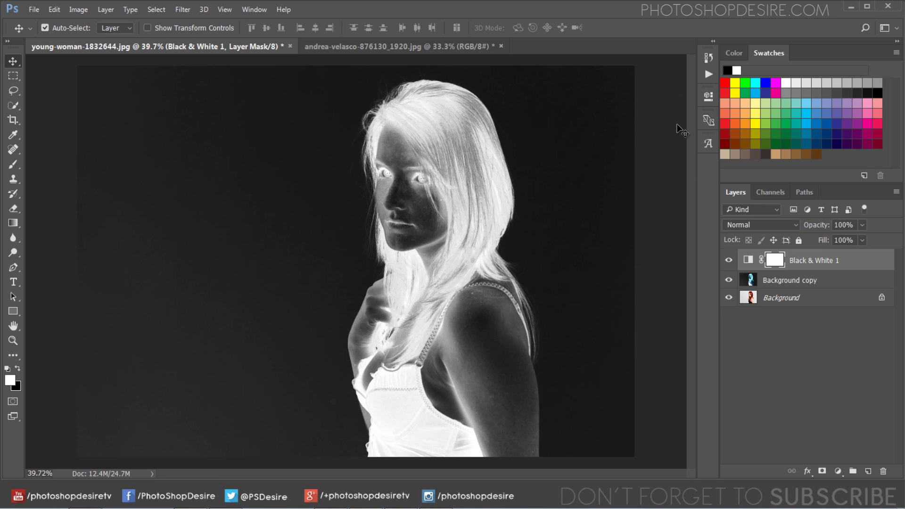
pyautogui.click(728, 261)
# Add a Photo Filter adjustment layer using the Cyan filter at 25% density
pyautogui.click(837, 471)
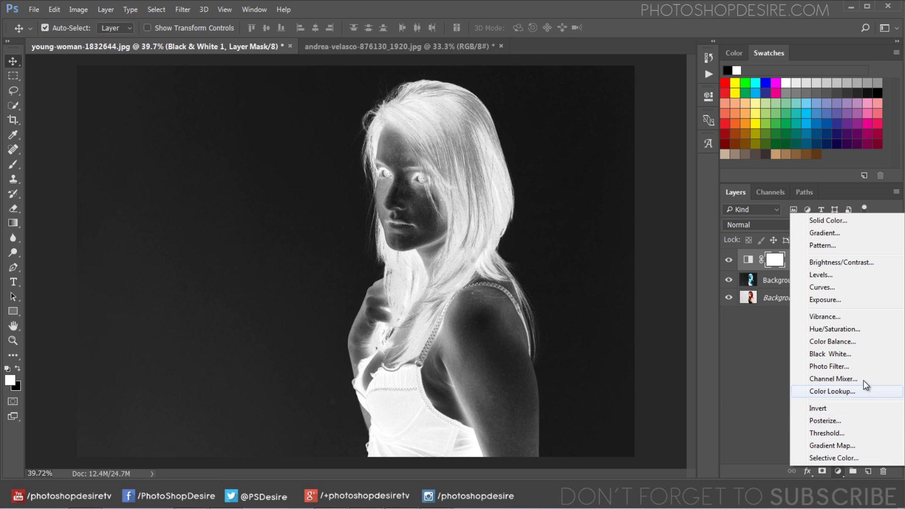
pyautogui.click(829, 366)
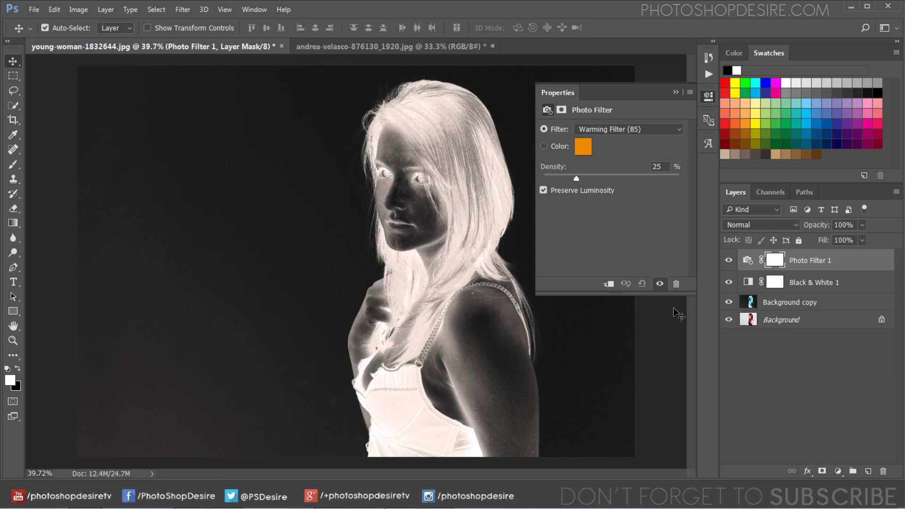
pyautogui.click(617, 134)
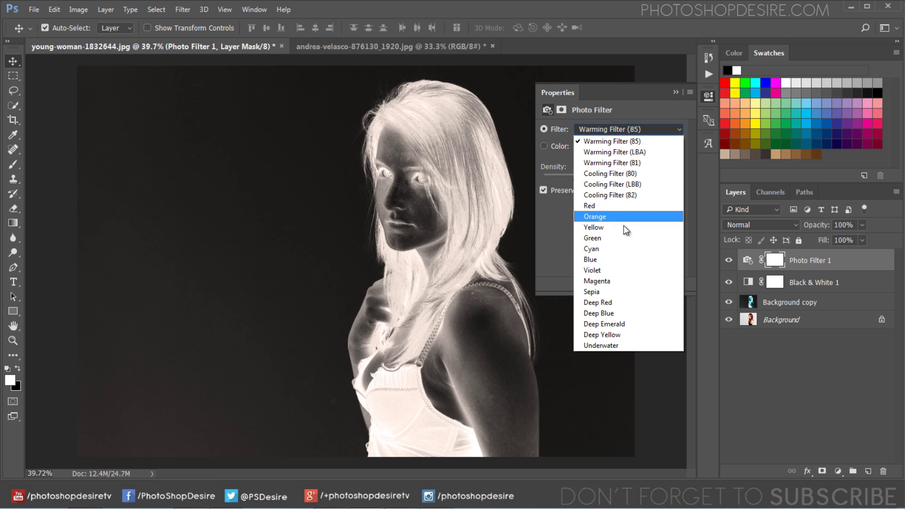
pyautogui.click(630, 249)
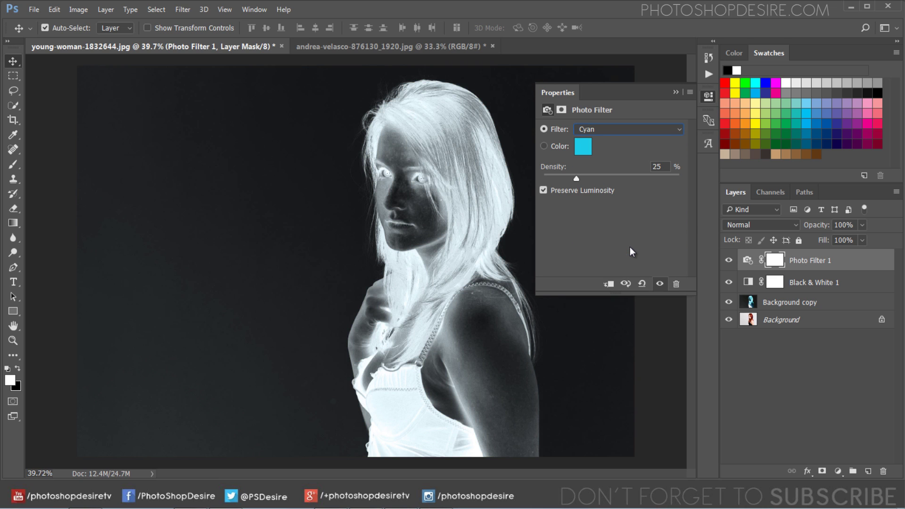
pyautogui.click(676, 92)
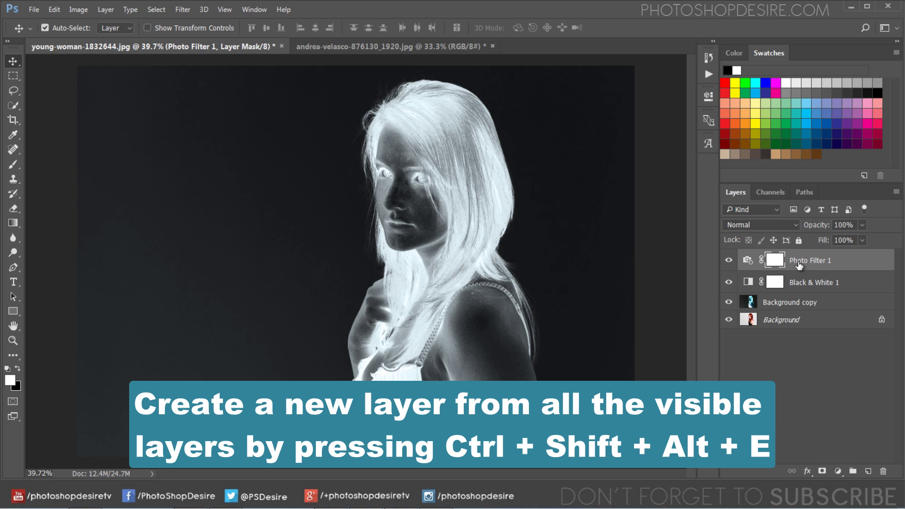
# Stamp all visible layers into a merged Layer 1 at the top of the stack
pyautogui.hotkey('ctrl', 'shift', 'alt', 'e')
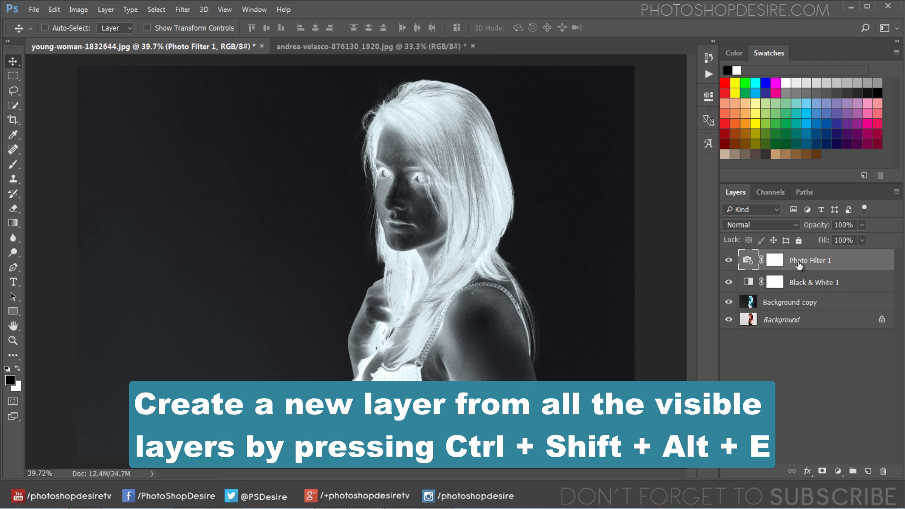
pyautogui.hotkey('ctrl', 'shift', 'alt', 'e')
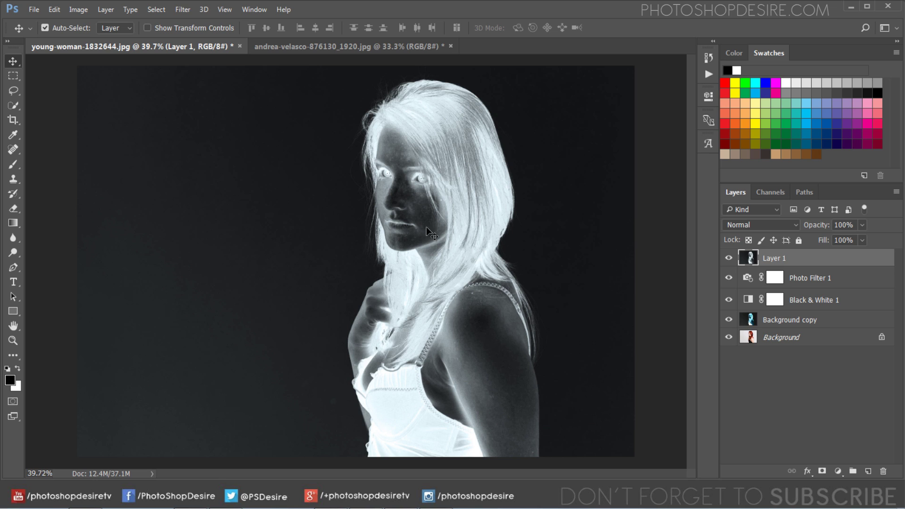
pyautogui.click(187, 12)
pyautogui.moveTo(212, 134)
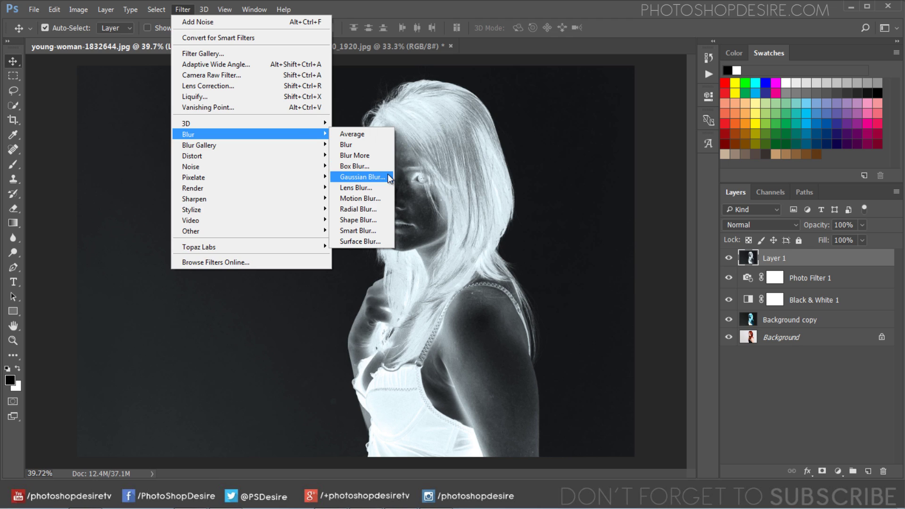
# Apply a Gaussian Blur with a 50-pixel radius to Layer 1
pyautogui.click(387, 175)
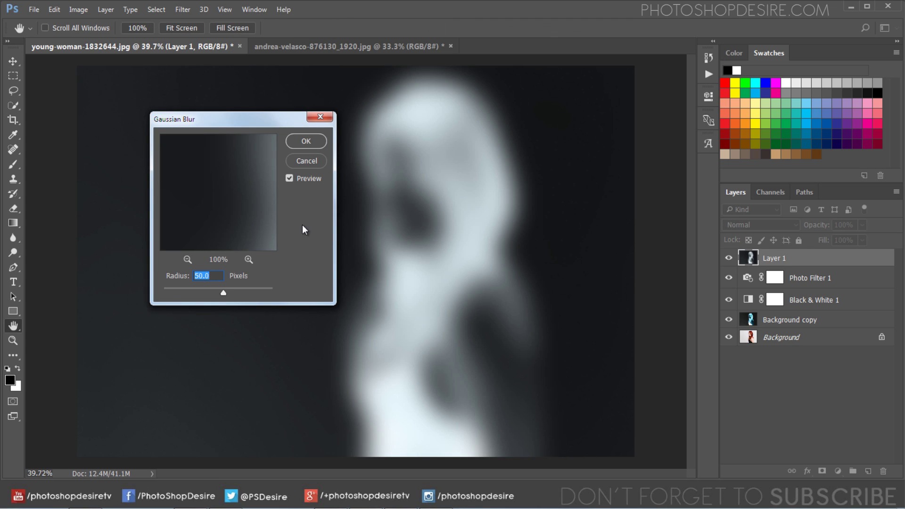
pyautogui.moveTo(253, 123); pyautogui.dragTo(180, 129)
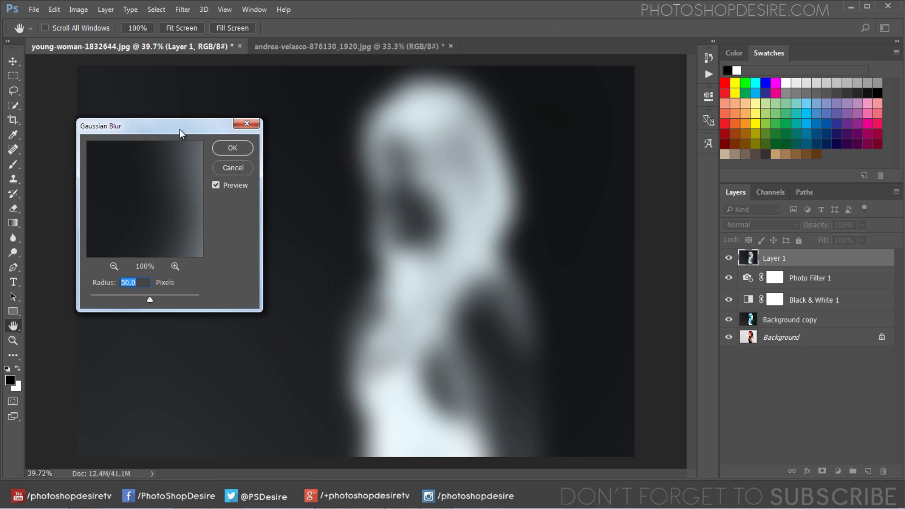
pyautogui.click(144, 282)
pyautogui.click(230, 147)
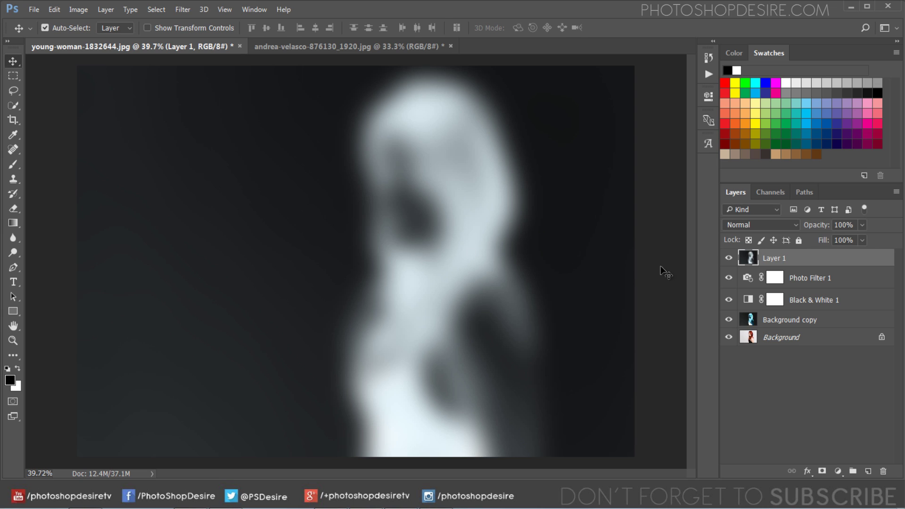
pyautogui.click(761, 225)
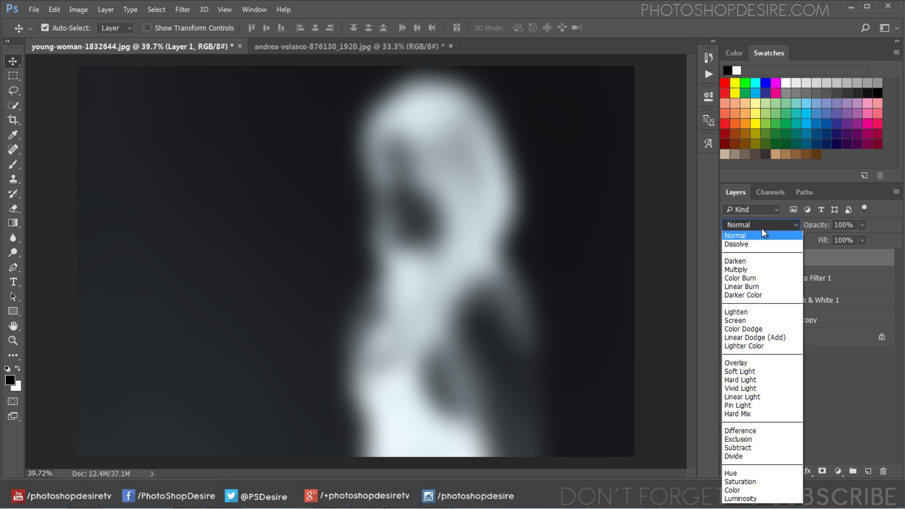
# Change Layer 1's blend mode to Soft Light
pyautogui.click(762, 371)
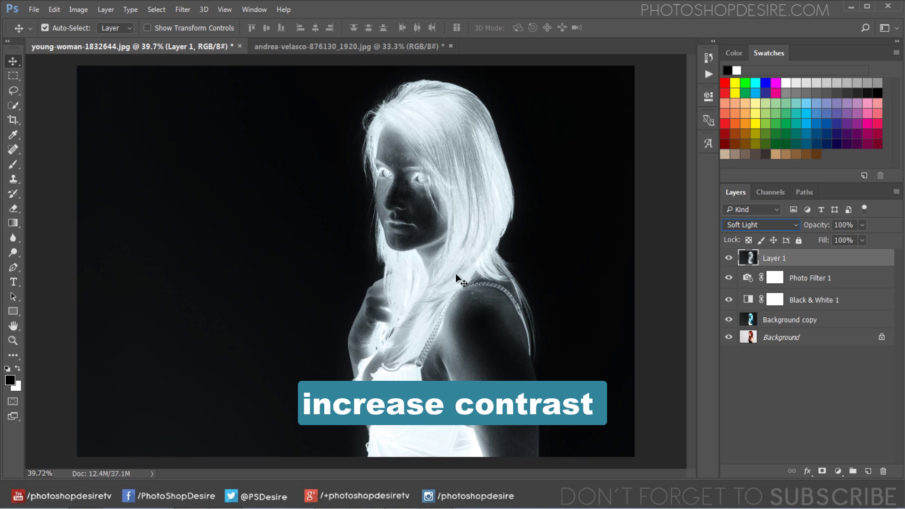
# Add a contrast-boosting Brightness/Contrast layer, then a new empty Layer 2 with default colours
pyautogui.click(838, 471)
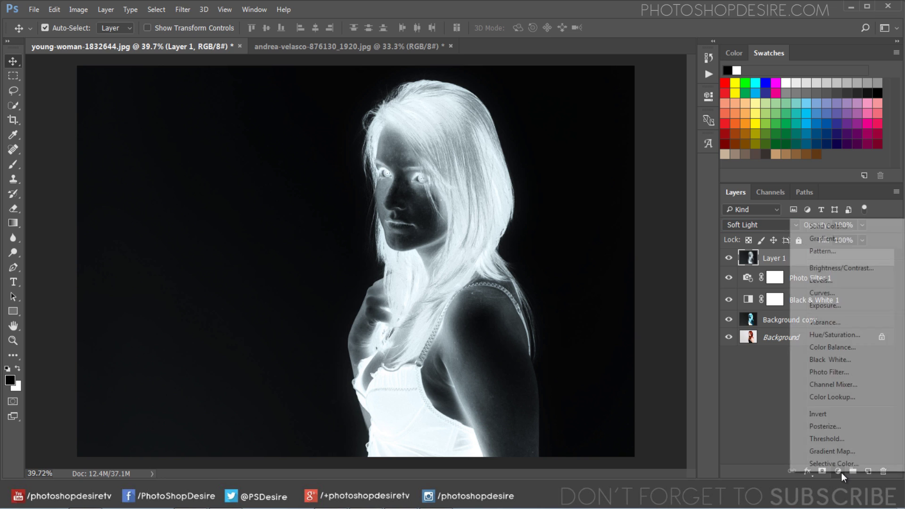
pyautogui.click(861, 269)
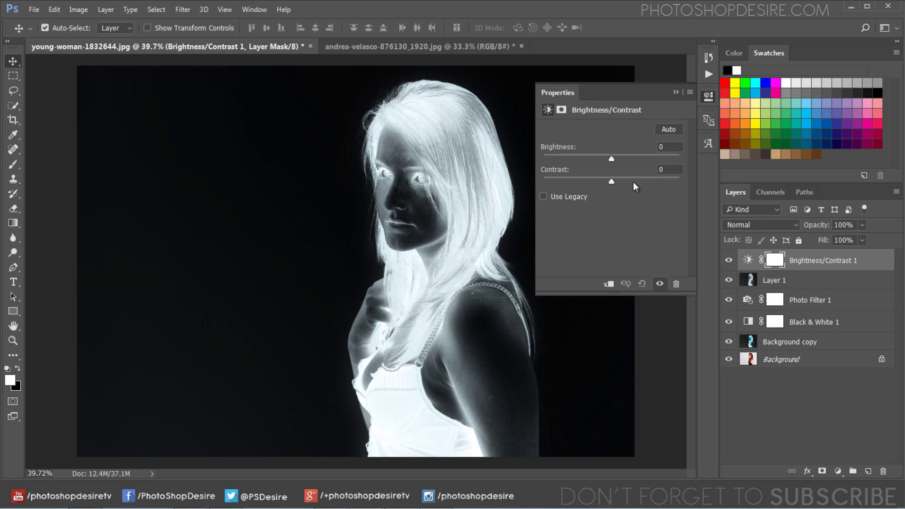
pyautogui.moveTo(632, 182); pyautogui.dragTo(635, 183)
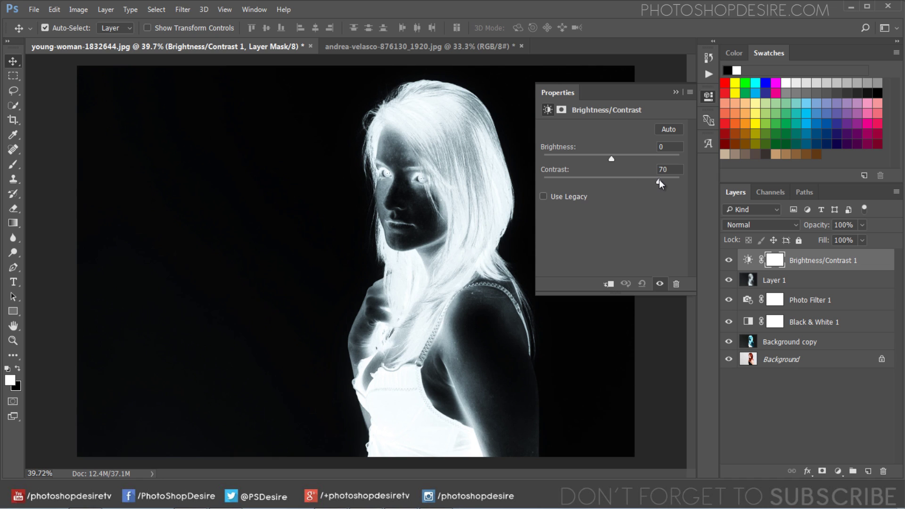
pyautogui.click(676, 92)
pyautogui.click(728, 260)
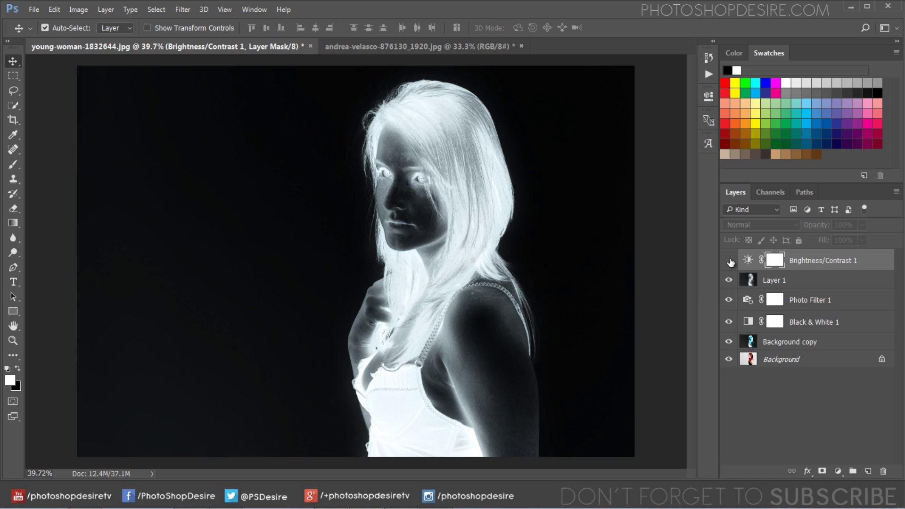
pyautogui.click(728, 261)
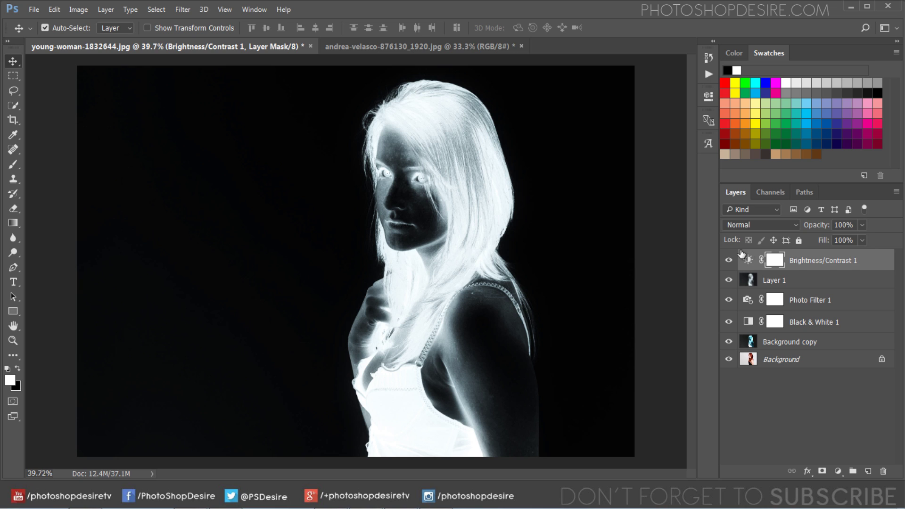
pyautogui.click(865, 471)
pyautogui.press('d')
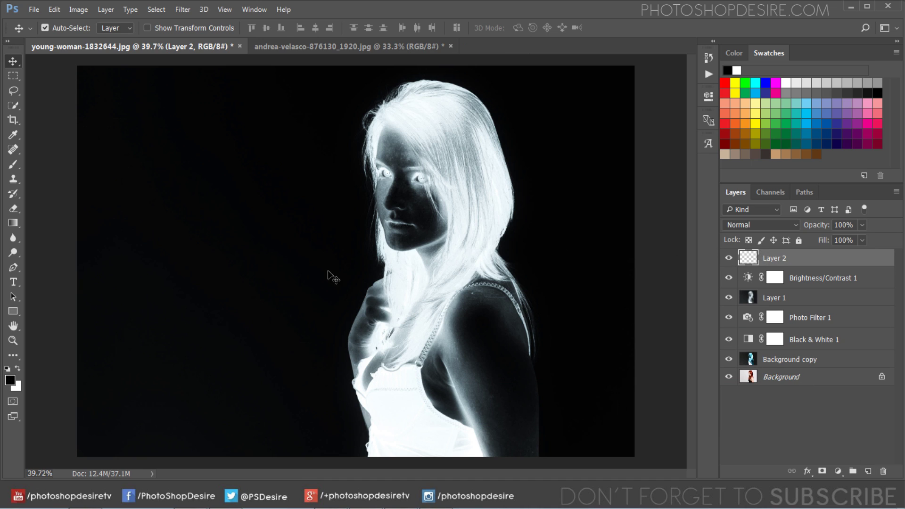
# Fill Layer 2 with 50% gray
pyautogui.click(54, 9)
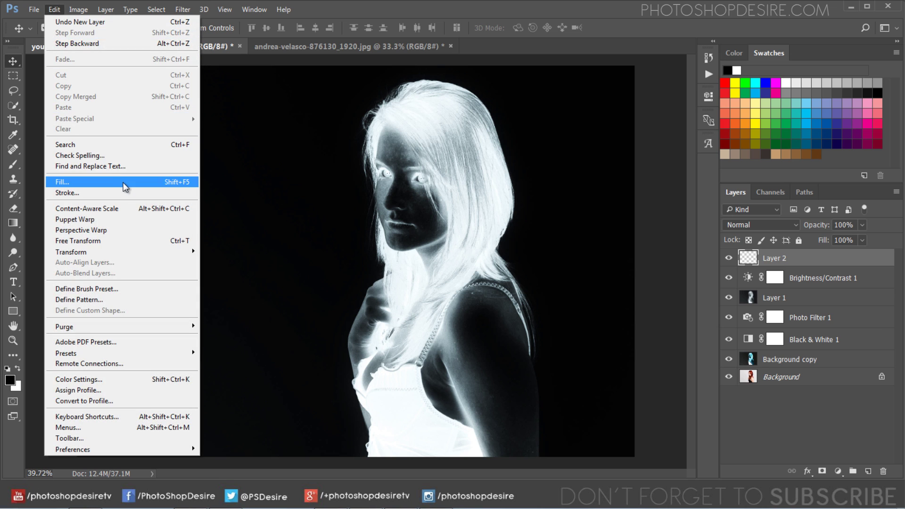
pyautogui.click(62, 182)
pyautogui.click(472, 138)
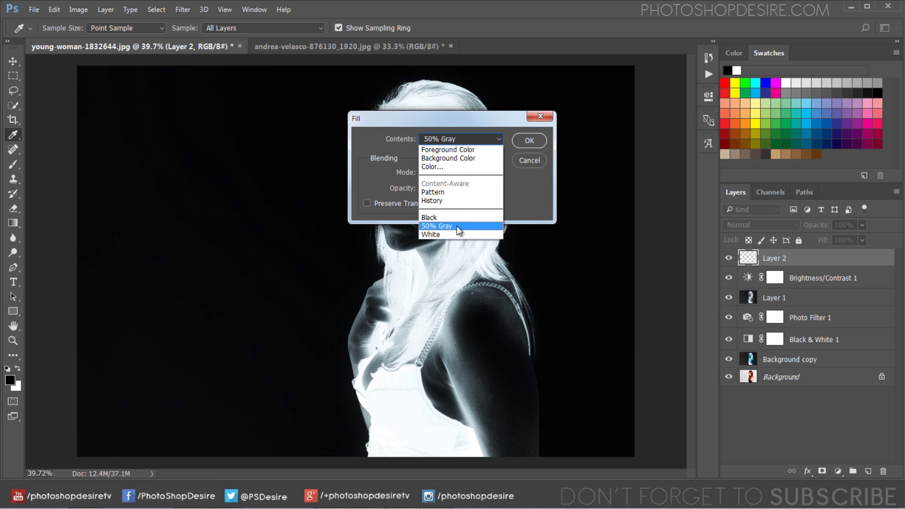
pyautogui.click(460, 225)
pyautogui.click(521, 143)
pyautogui.press('v')
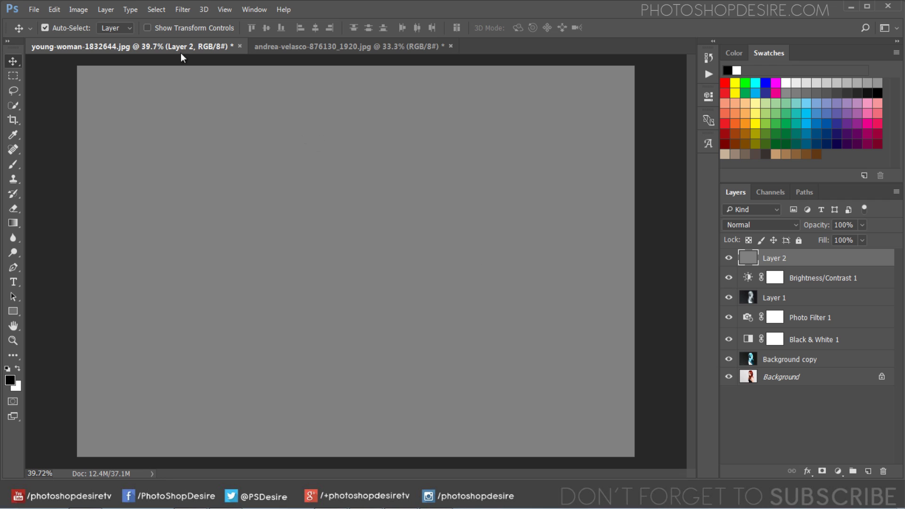
# Add 10% Gaussian monochromatic noise to Layer 2
pyautogui.click(183, 13)
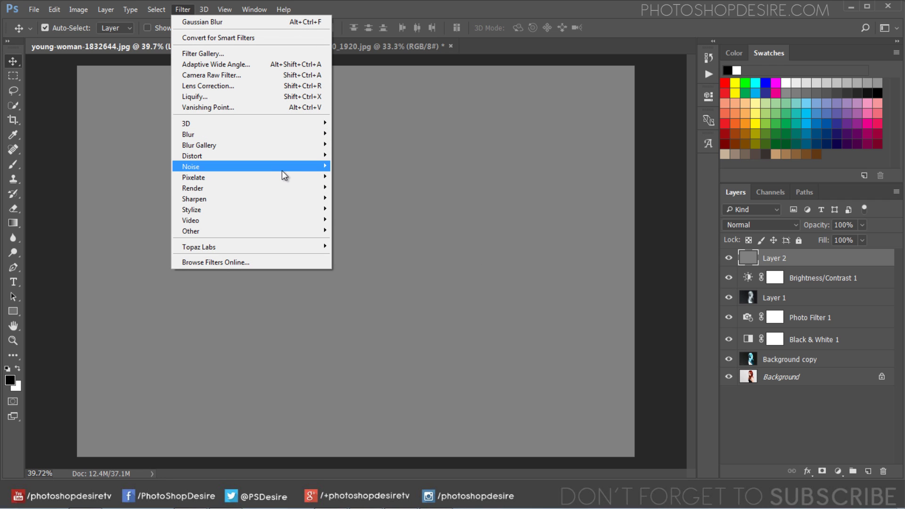
pyautogui.moveTo(212, 166)
pyautogui.click(362, 167)
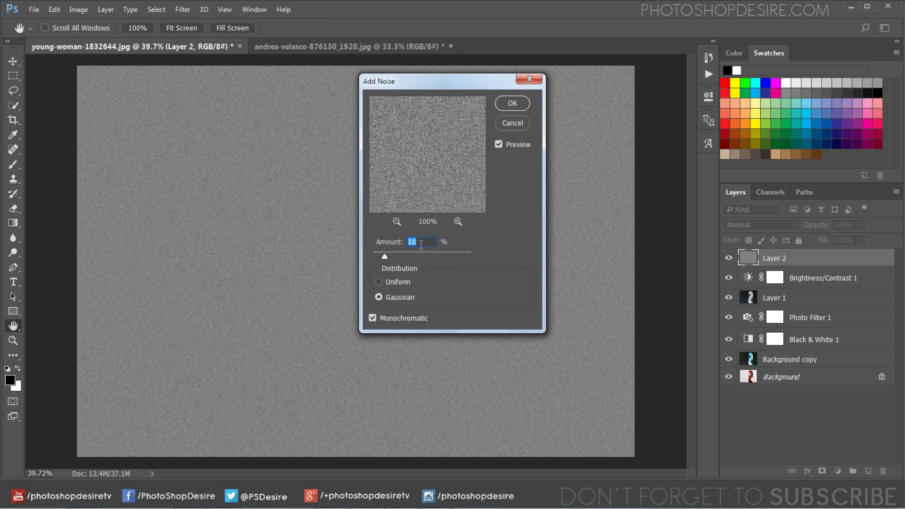
pyautogui.moveTo(426, 89); pyautogui.dragTo(531, 88)
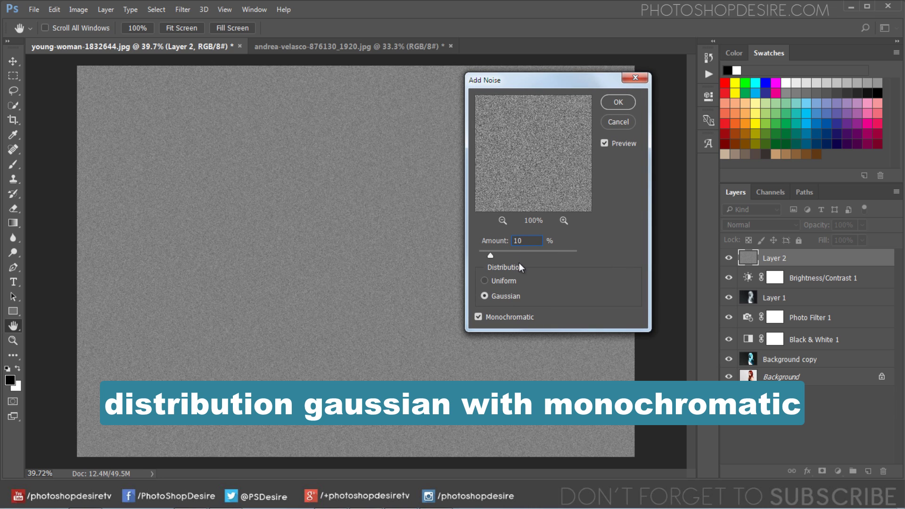
pyautogui.click(509, 315)
pyautogui.click(504, 319)
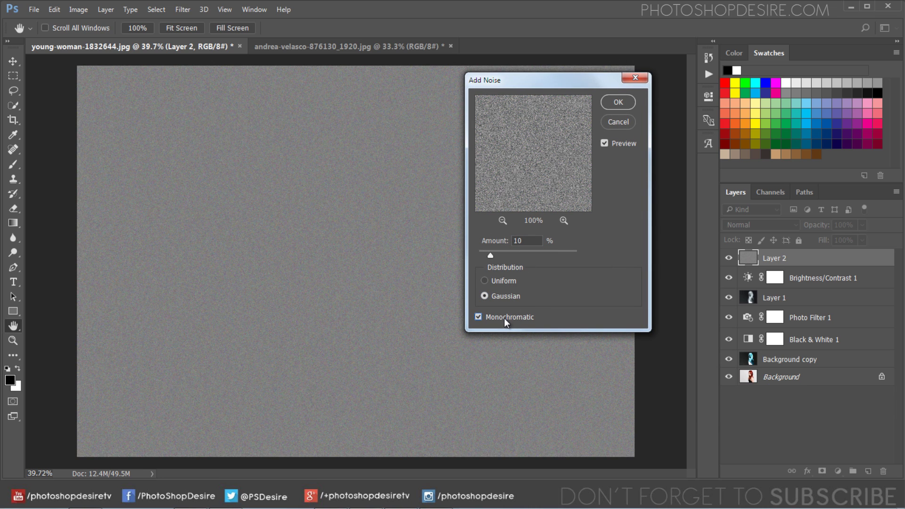
pyautogui.press('v')
pyautogui.click(613, 97)
pyautogui.click(762, 225)
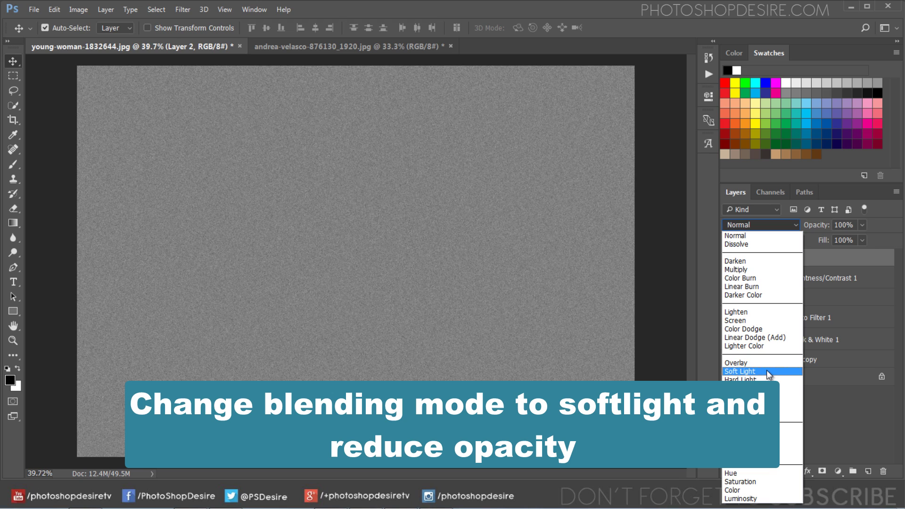
# Set Layer 2's noise to Soft Light blending at 50% opacity
pyautogui.click(766, 370)
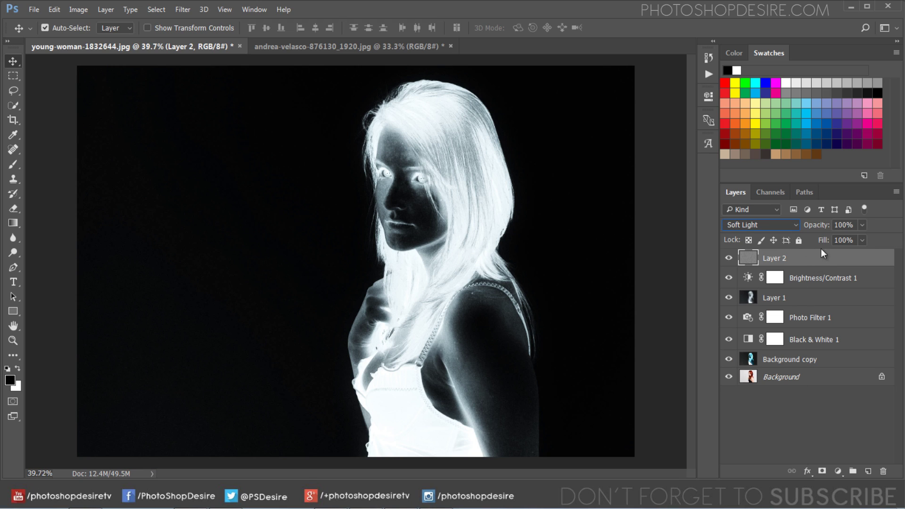
pyautogui.moveTo(828, 227); pyautogui.dragTo(799, 227)
pyautogui.scroll(2, 426, 163)
pyautogui.scroll(2, 418, 182)
pyautogui.scroll(2, 411, 231)
pyautogui.scroll(-1, 412, 248)
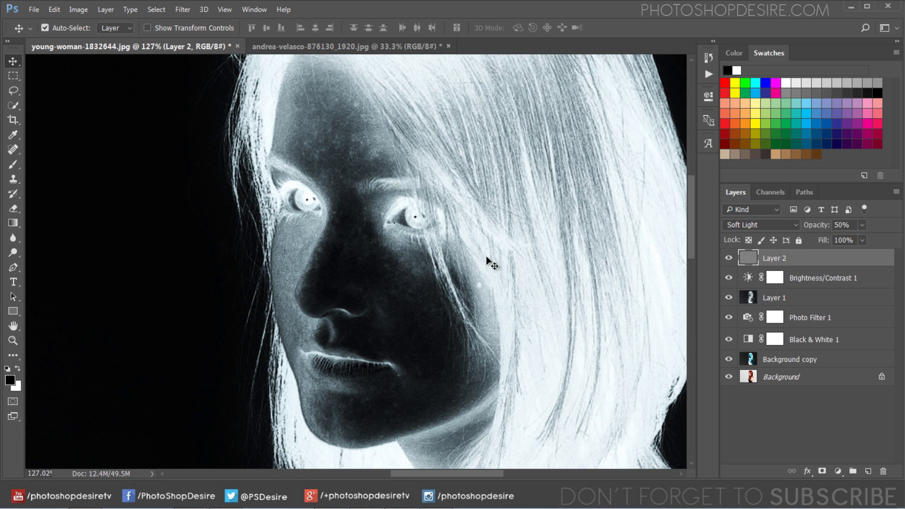
pyautogui.scroll(-2, 485, 256)
pyautogui.scroll(-4, 485, 256)
pyautogui.scroll(1, 485, 256)
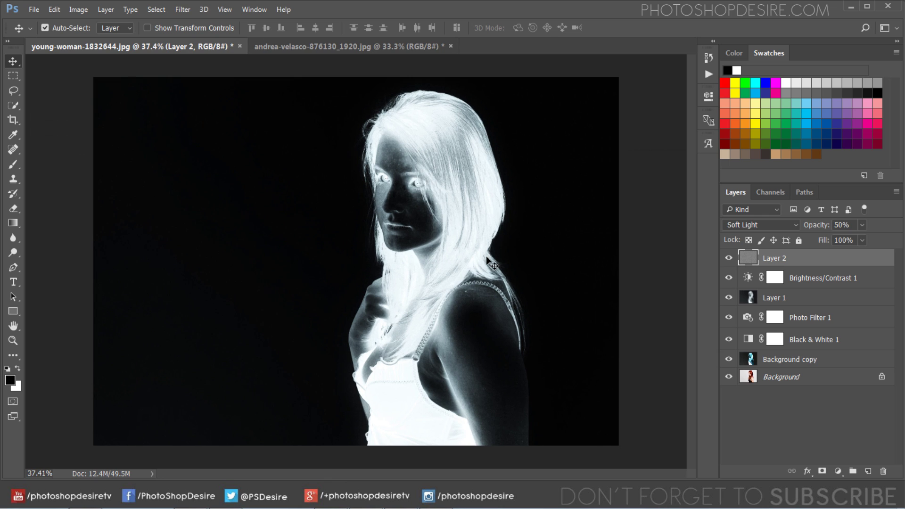
# Group Layer 2 through Background copy into a new group named 'X-Ray Color'
pyautogui.keyDown('shift'); pyautogui.click(775, 359); pyautogui.keyUp('shift')
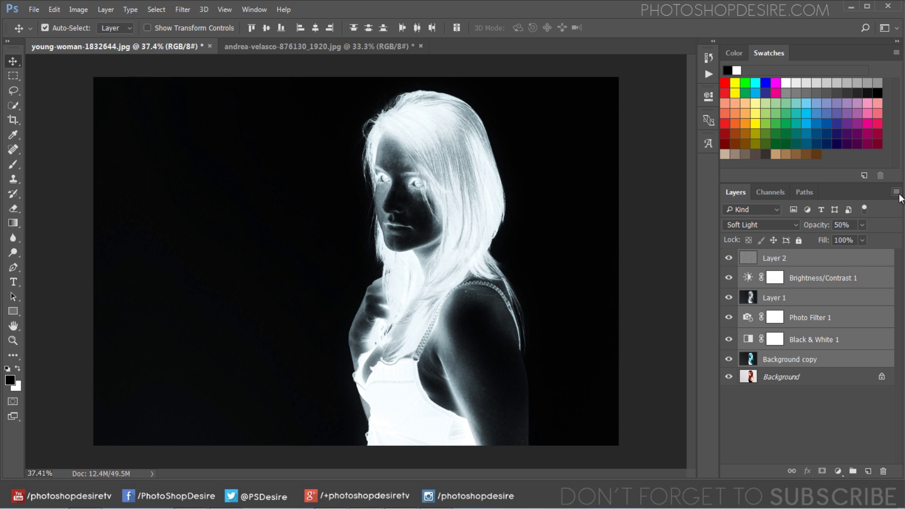
pyautogui.click(896, 192)
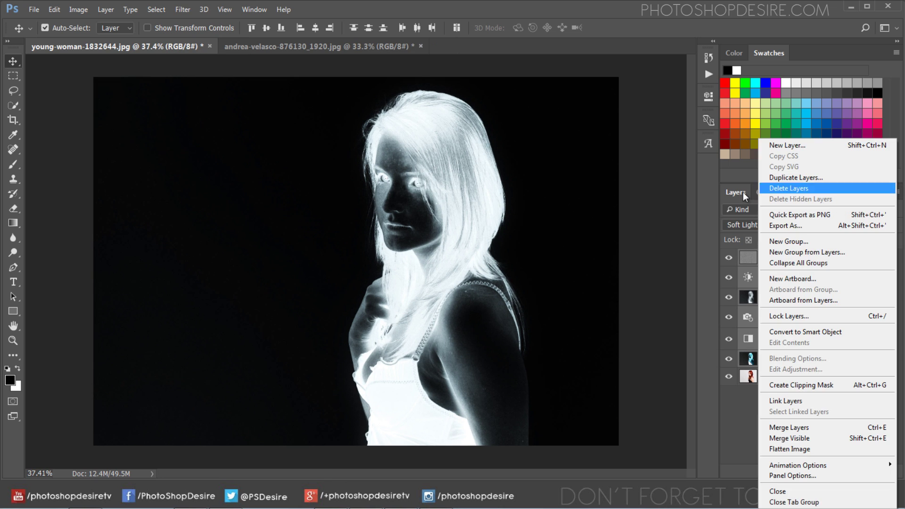
pyautogui.click(792, 251)
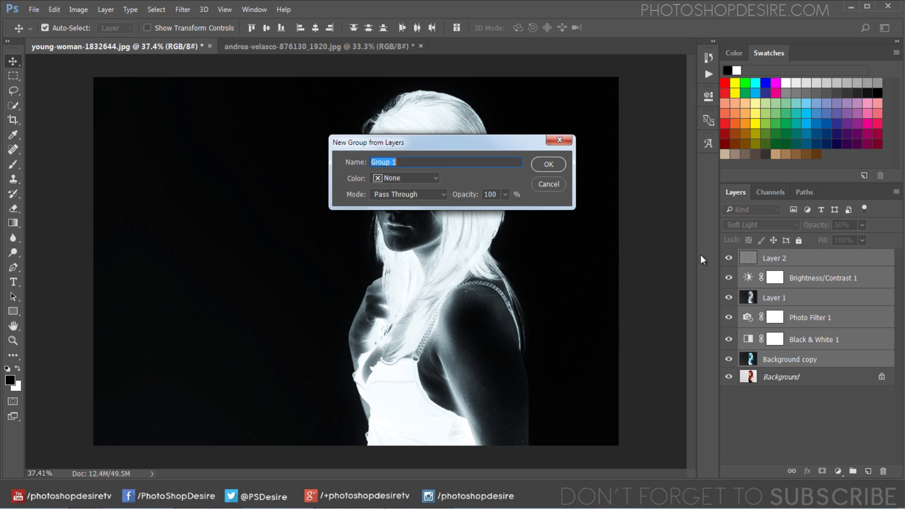
pyautogui.write('X')
pyautogui.write('-Ray ')
pyautogui.write('Color')
pyautogui.click(547, 164)
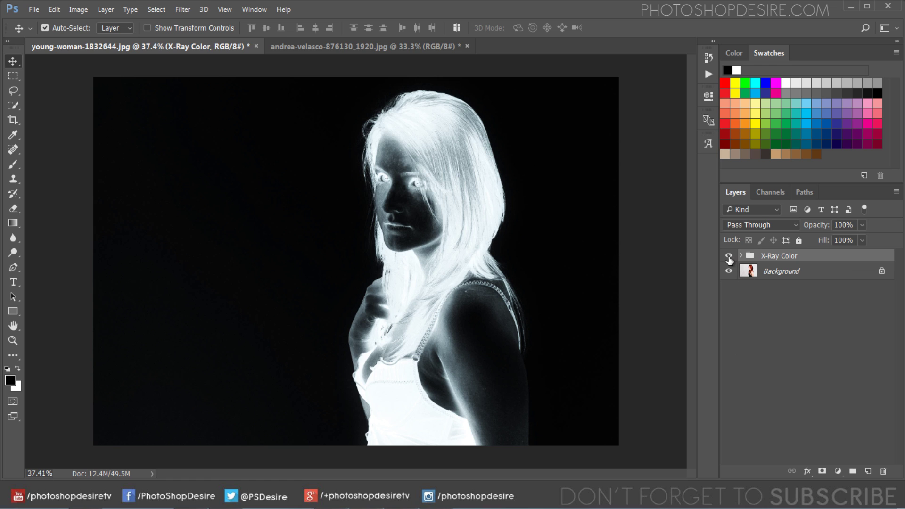
# Toggle the X-Ray Color group's visibility to compare the effect with the original photo
pyautogui.click(728, 256)
pyautogui.click(728, 256)
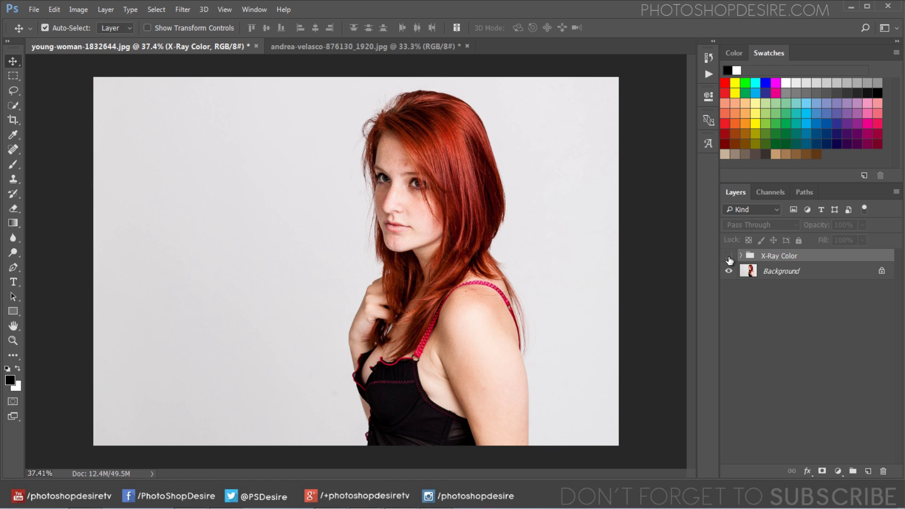
pyautogui.click(740, 255)
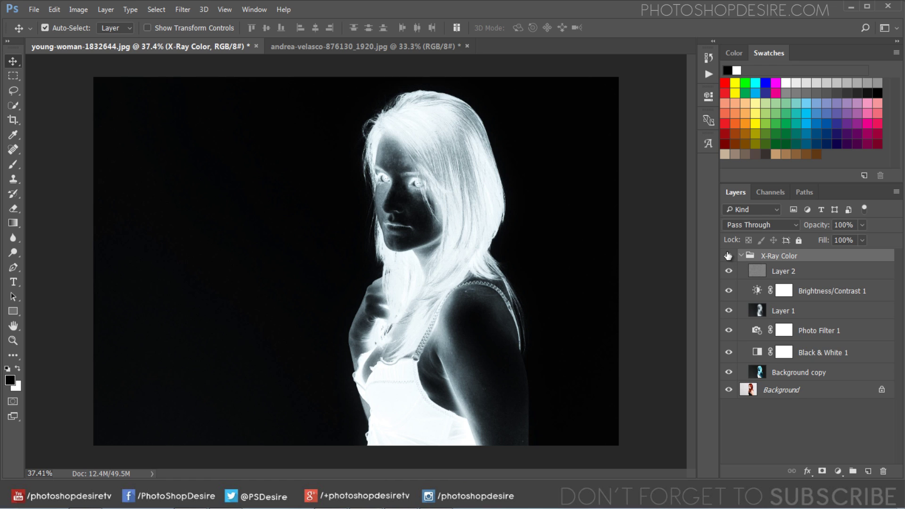
pyautogui.click(728, 256)
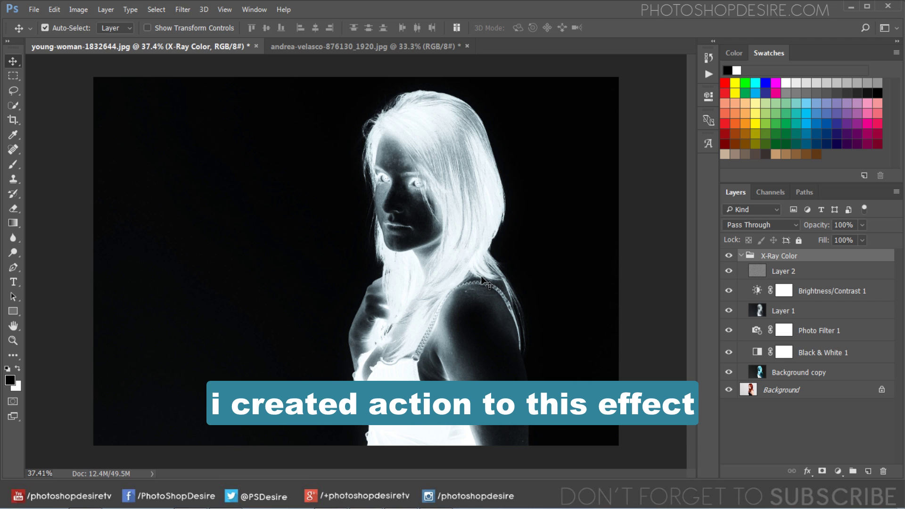
# Play the 'Play it' action from the PSDESIRE - X-Ray Effect set on the andrea-velasco photo
pyautogui.click(403, 46)
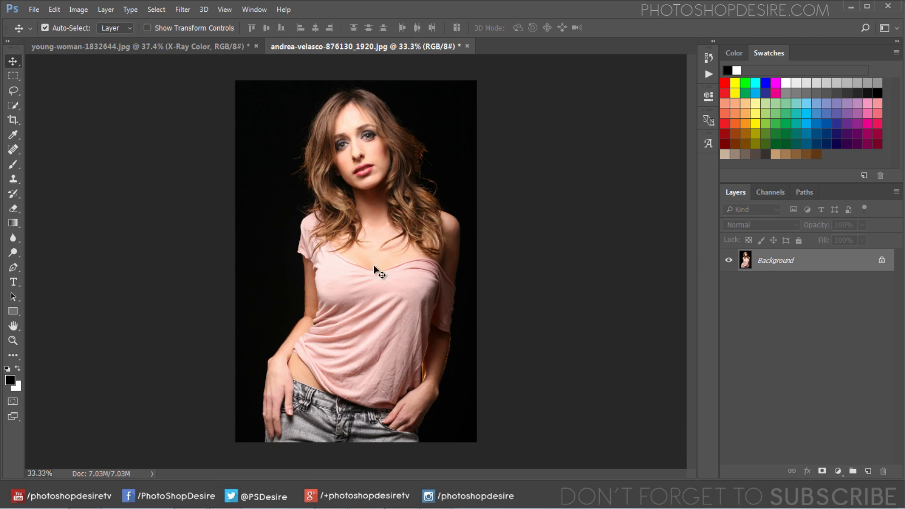
pyautogui.click(703, 76)
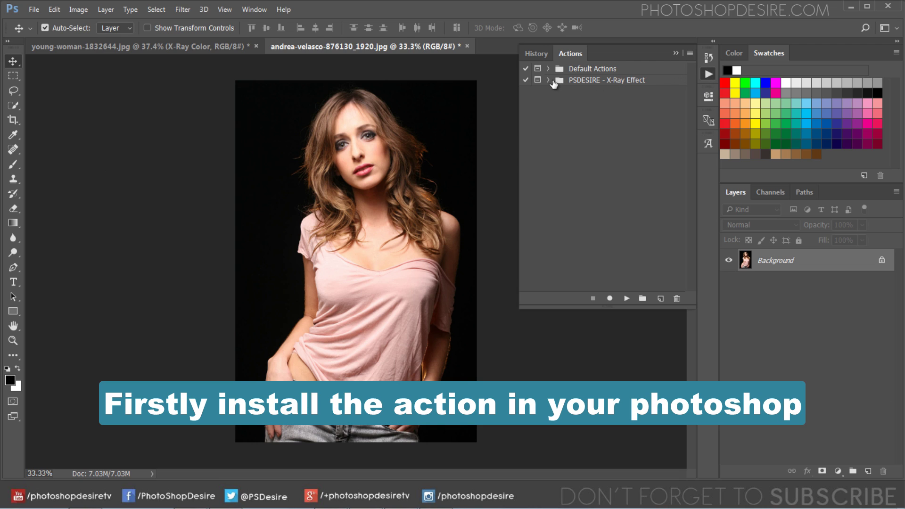
pyautogui.click(548, 80)
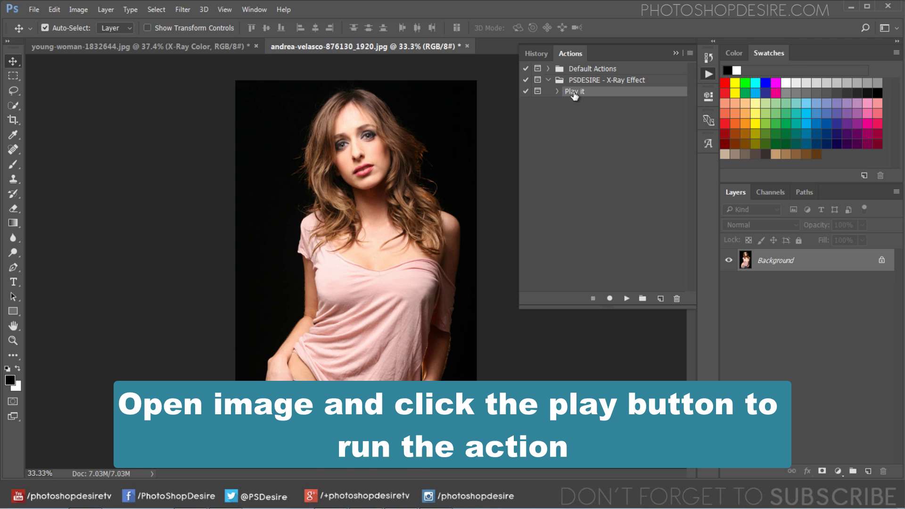
pyautogui.click(626, 298)
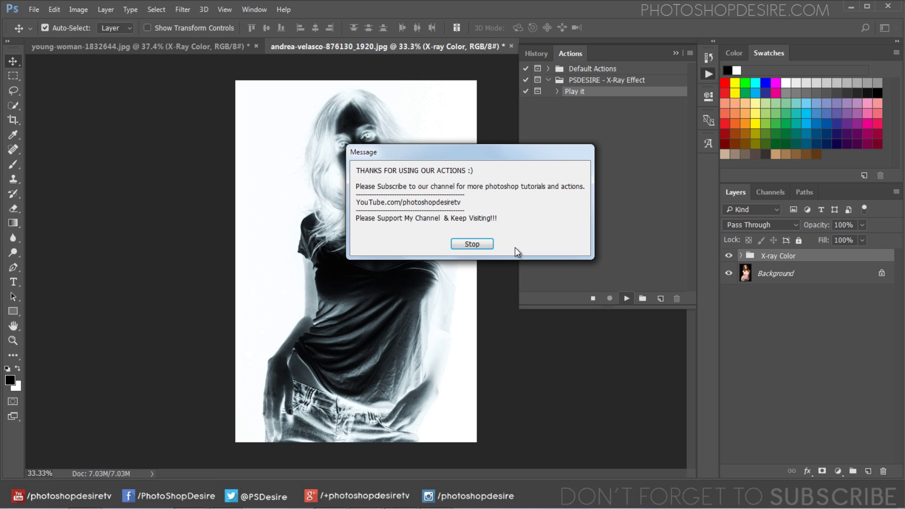
# Dismiss the thank-you message and toggle the new X-ray Color group to compare with the original
pyautogui.moveTo(474, 155); pyautogui.dragTo(616, 154)
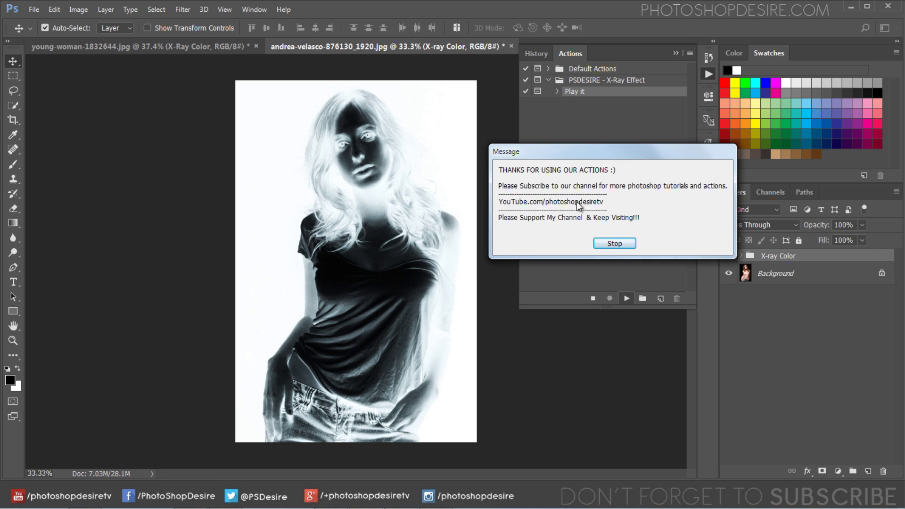
pyautogui.click(613, 244)
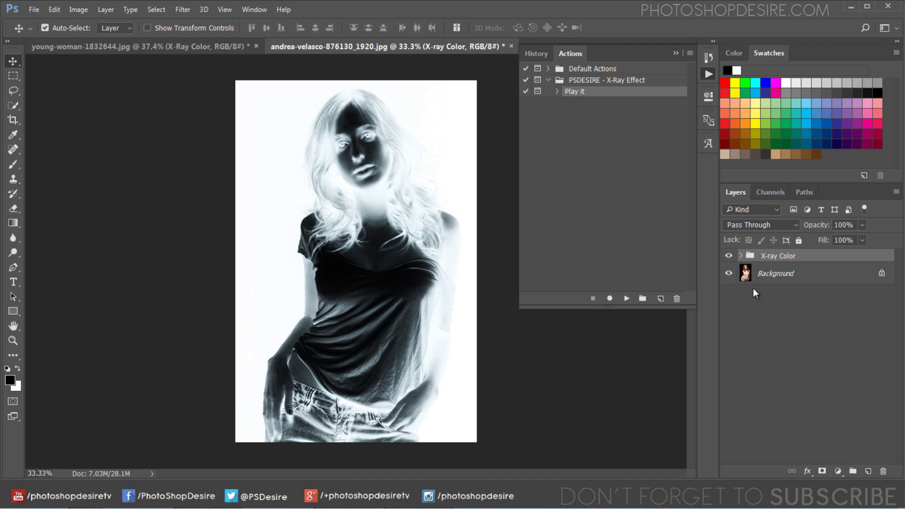
pyautogui.click(741, 255)
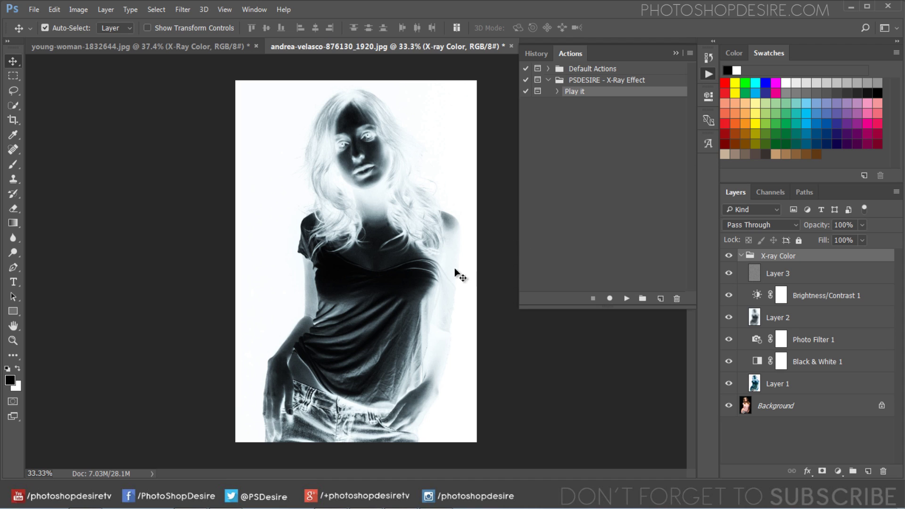
pyautogui.keyDown('alt'); pyautogui.click(728, 406); pyautogui.keyUp('alt')
pyautogui.keyDown('alt'); pyautogui.click(728, 405); pyautogui.keyUp('alt')
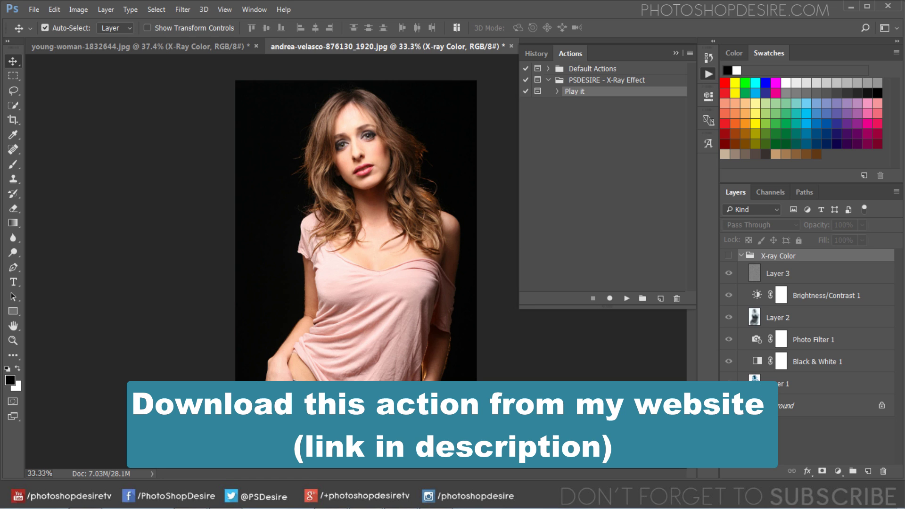
pyautogui.keyDown('alt'); pyautogui.click(728, 406); pyautogui.keyUp('alt')
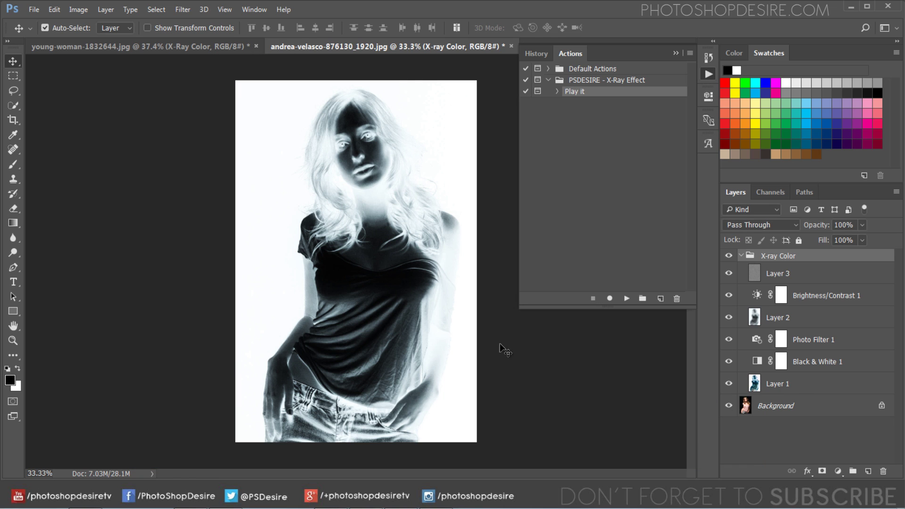
# Return to the young-woman-1832644.jpg document and collapse the Actions panel
pyautogui.click(206, 47)
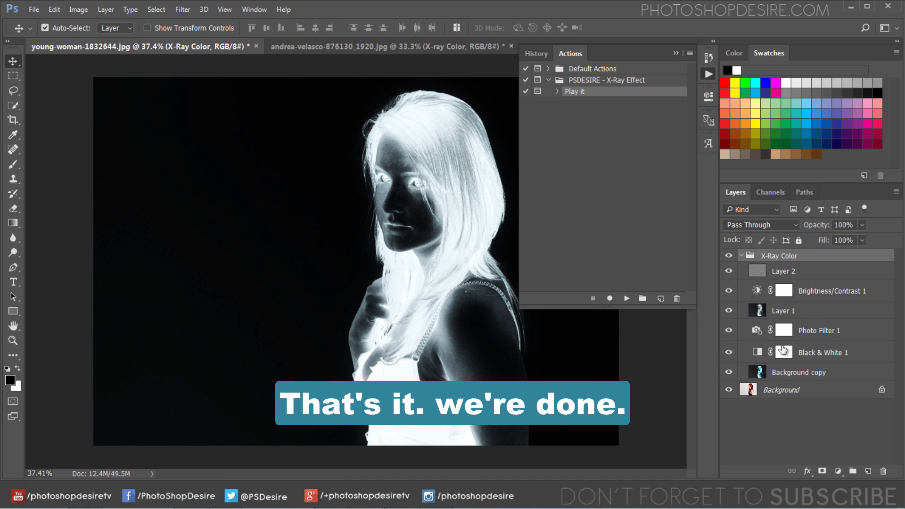
pyautogui.click(675, 54)
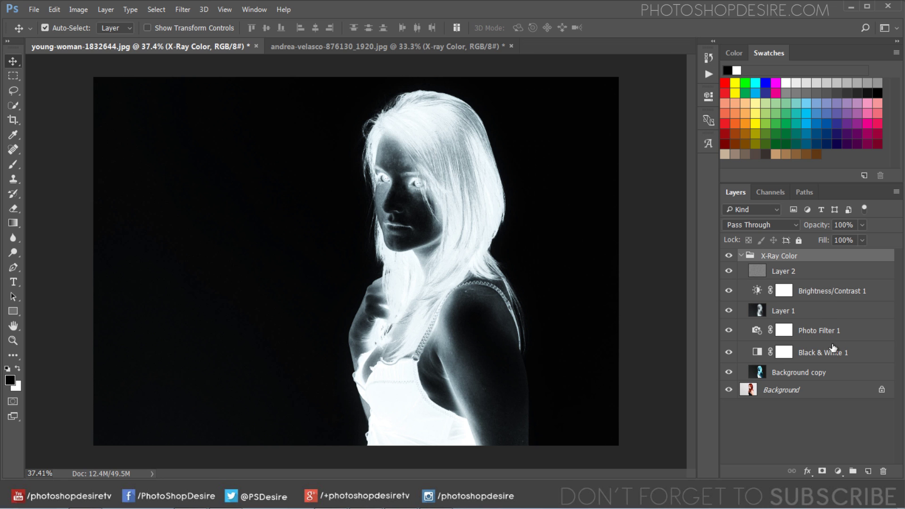